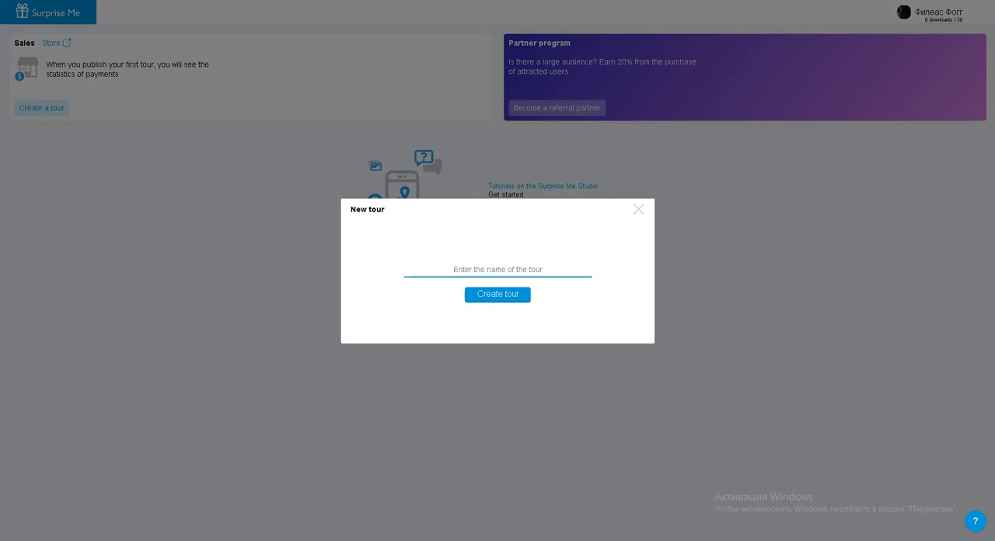
Create a new tour named Ancient Tbilisi
{"action": "type", "text": "Tbilisi"}
{"action": "key", "text": "Return"}
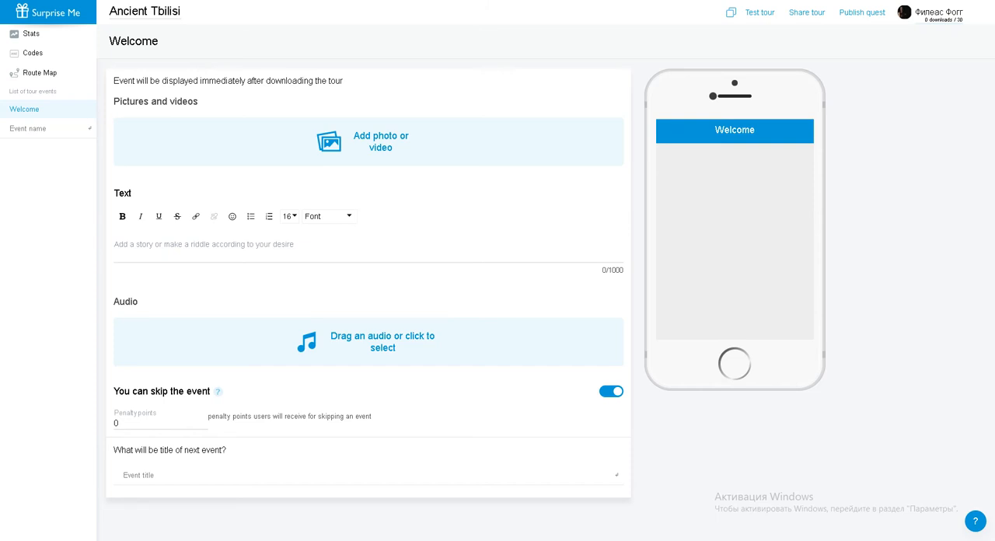
Rename the tour as Ancient Tiflis
{"action": "left_click_drag", "start_coordinate": [110, 11], "coordinate": [182, 11]}
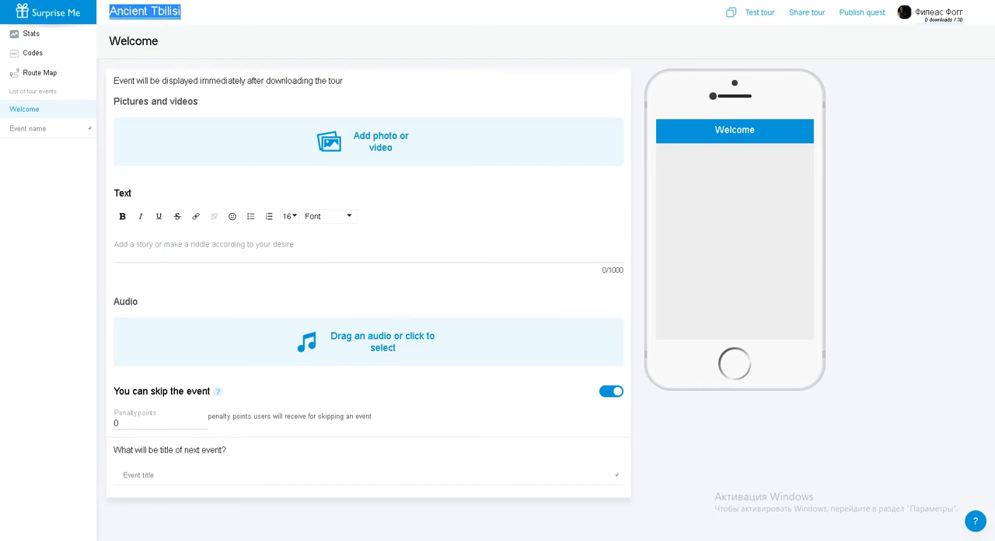
{"action": "key", "text": "Right"}
{"action": "key", "text": "BackSpace"}
{"action": "key", "text": "BackSpace"}
{"action": "key", "text": "BackSpace"}
{"action": "key", "text": "BackSpace"}
{"action": "key", "text": "BackSpace"}
{"action": "key", "text": "BackSpace"}
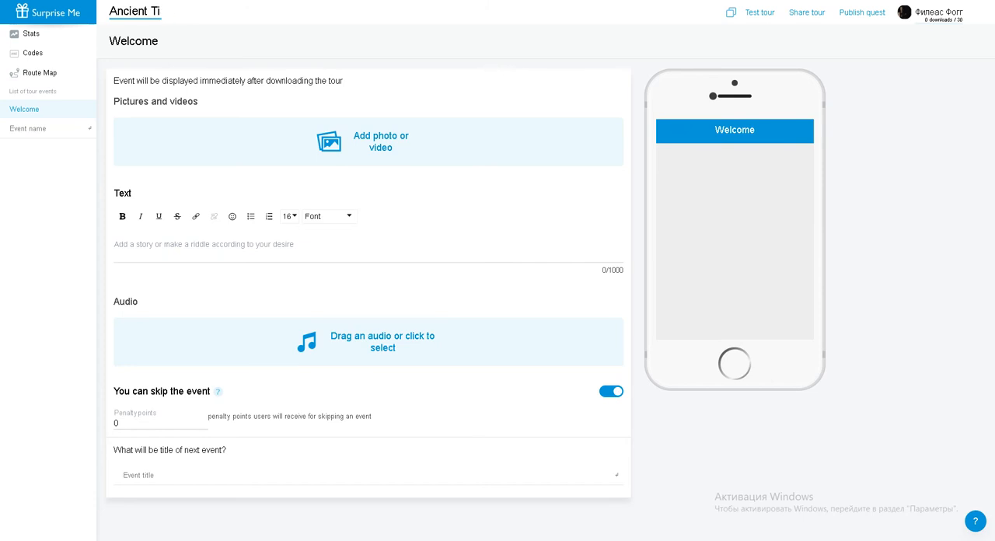
{"action": "type", "text": "iflis"}
Change the title of the Welcome event to "Hi, friends!"
{"action": "left_click_drag", "start_coordinate": [9, 91], "coordinate": [57, 91]}
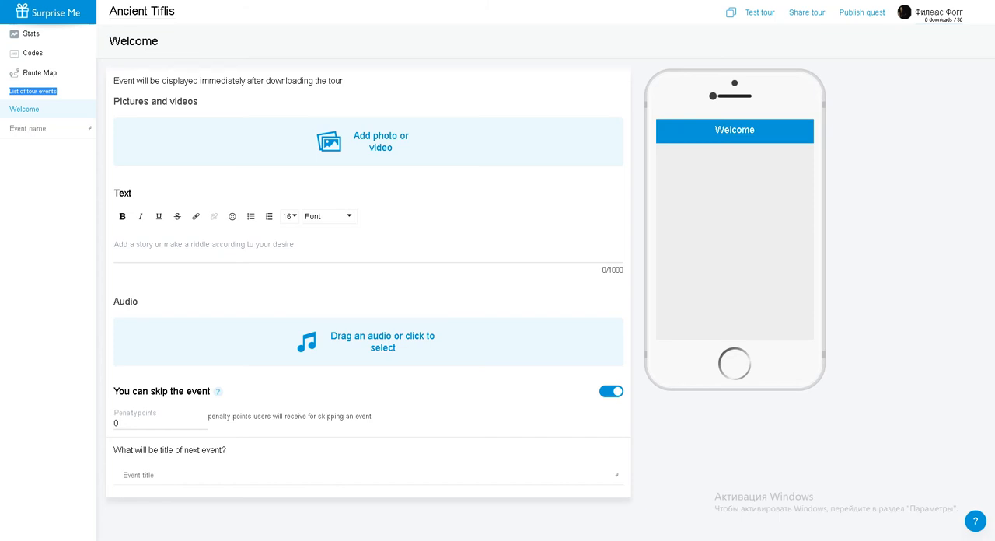
{"action": "left_click_drag", "start_coordinate": [160, 42], "coordinate": [108, 42]}
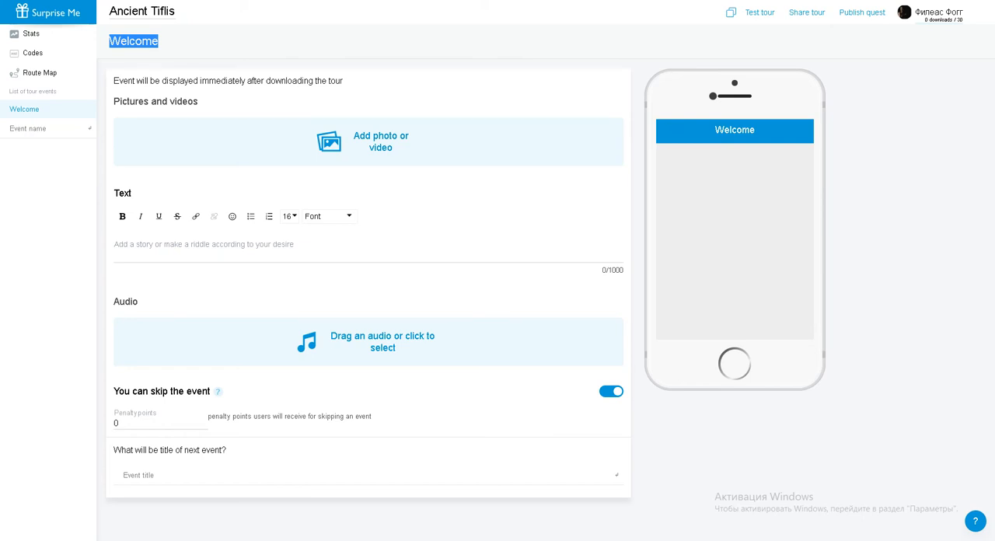
{"action": "key", "text": "BackSpace"}
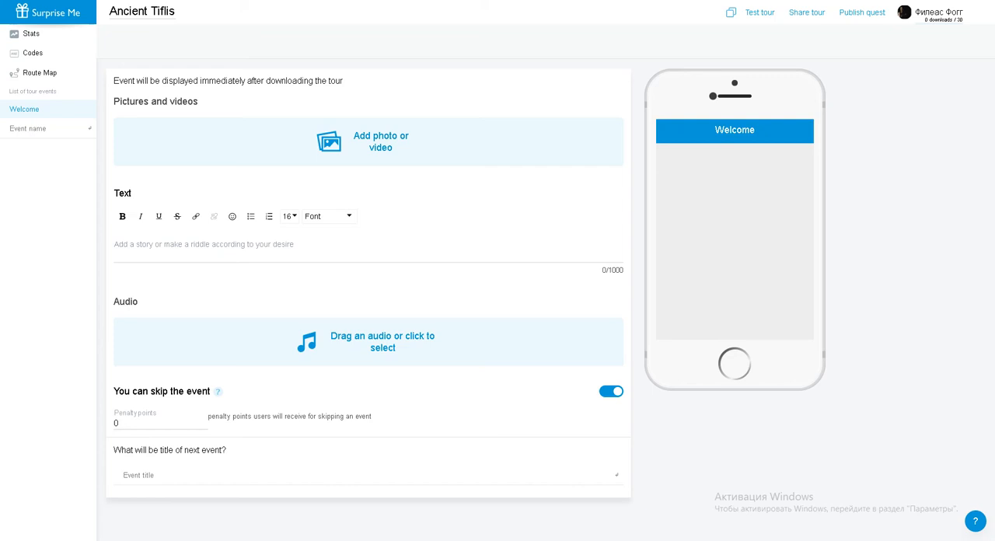
{"action": "type", "text": "Hi, friends!"}
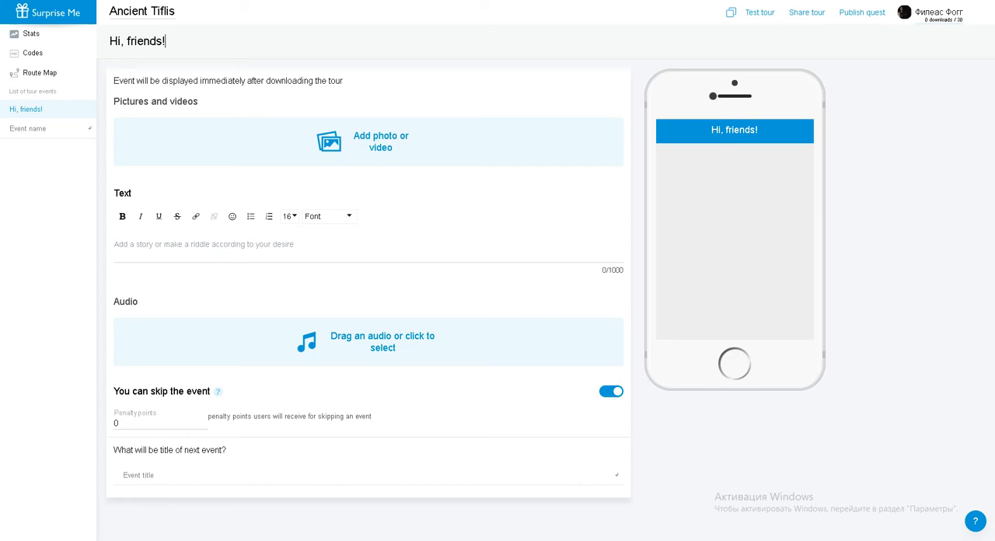
Paste the prepared greeting into the event's text and make "Liberty Square" bold
{"action": "left_click", "coordinate": [203, 245]}
{"action": "key", "text": "ctrl+v"}
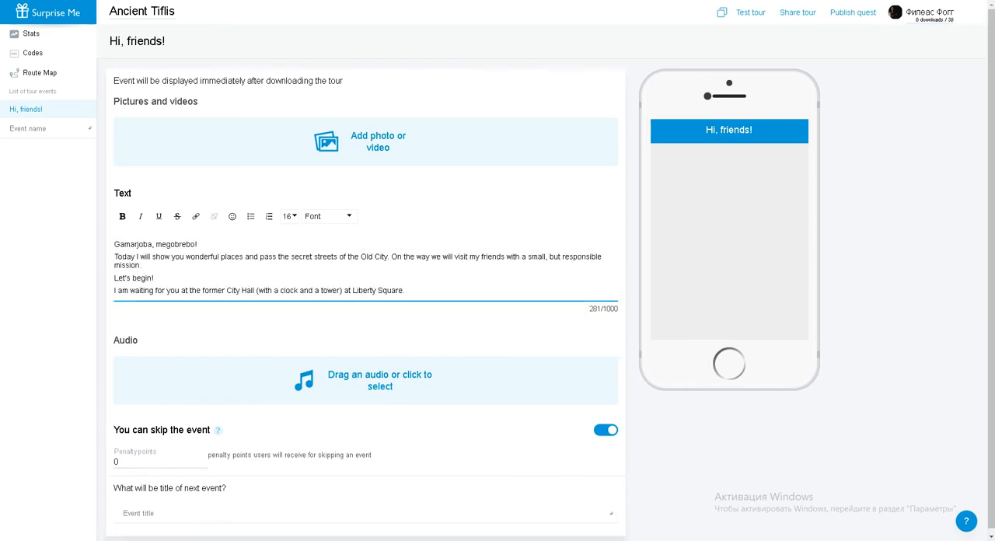
{"action": "left_click_drag", "start_coordinate": [351, 290], "coordinate": [407, 290]}
{"action": "key", "text": "ctrl+b"}
{"action": "left_click", "coordinate": [409, 290]}
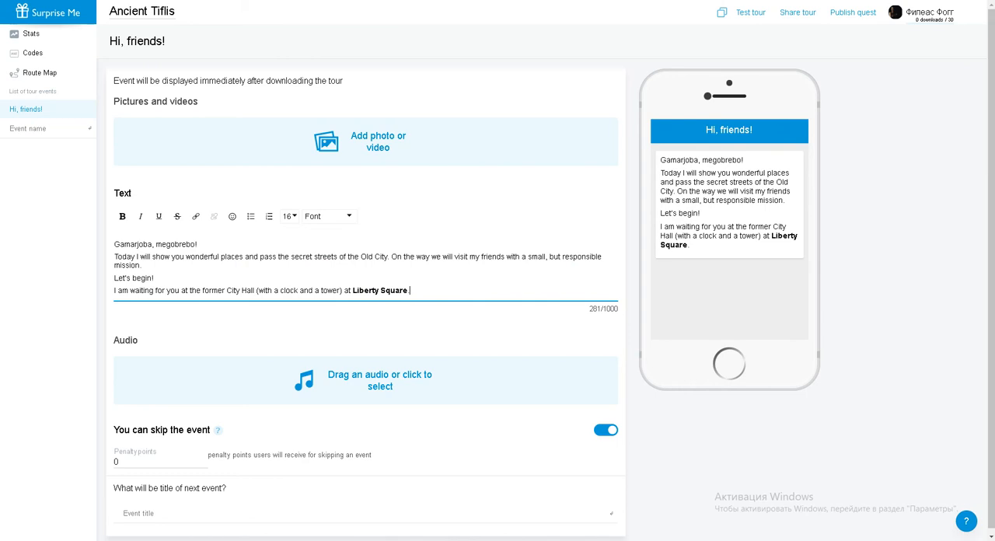
Add the picture 01 to the "Hi, friends!" event
{"action": "left_click", "coordinate": [366, 142]}
{"action": "left_click", "coordinate": [125, 45]}
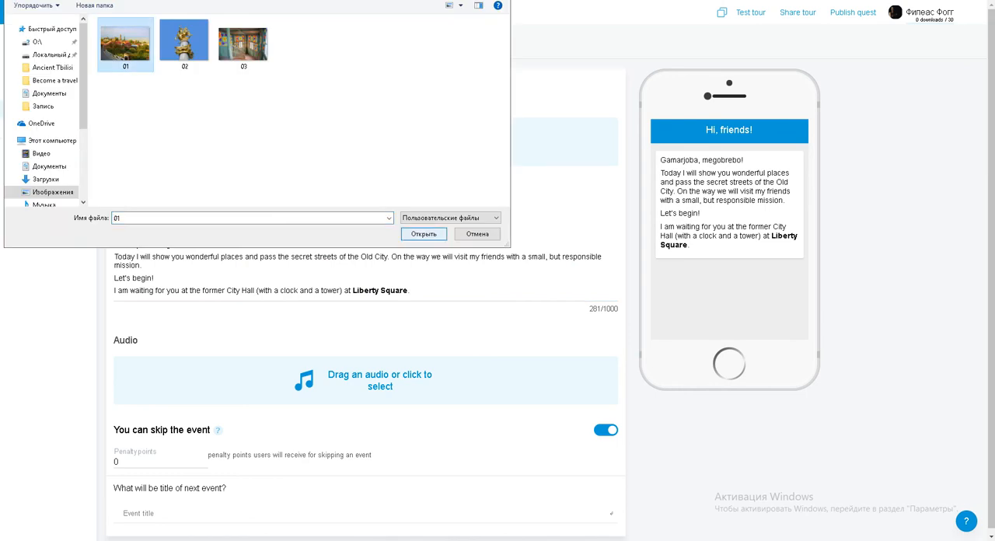
{"action": "left_click", "coordinate": [423, 234]}
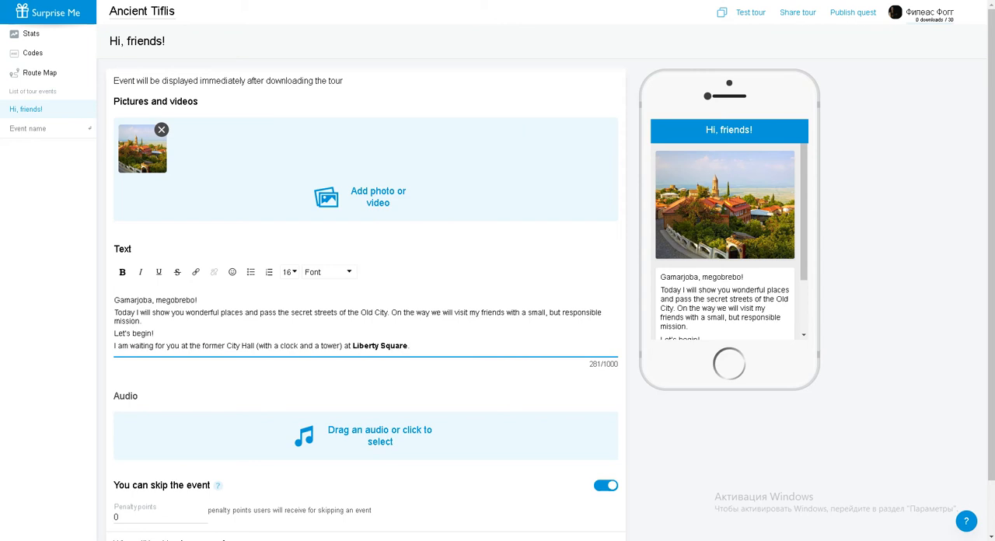
Add a next event titled Liberty Square
{"action": "scroll", "coordinate": [497, 282], "scroll_direction": "down", "scroll_amount": 1}
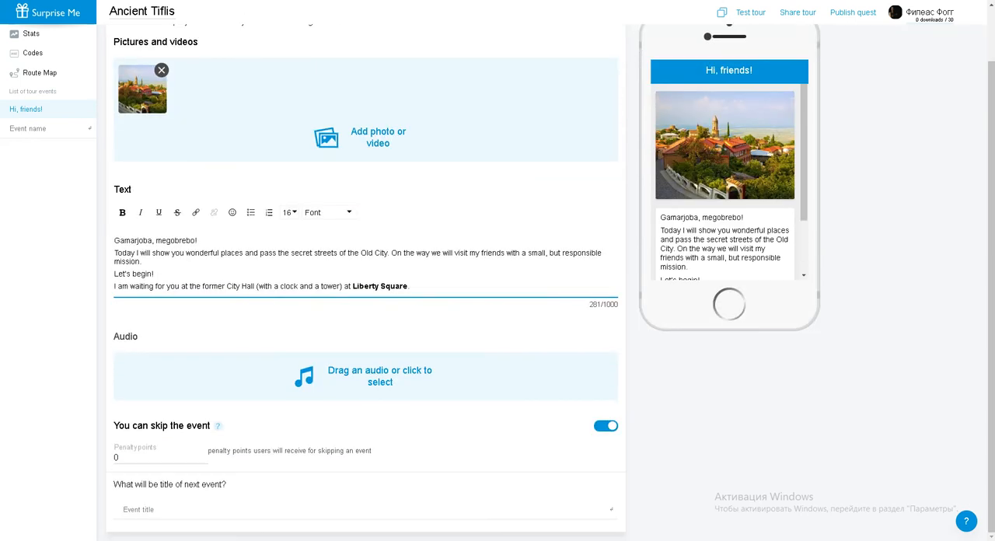
{"action": "left_click", "coordinate": [140, 510]}
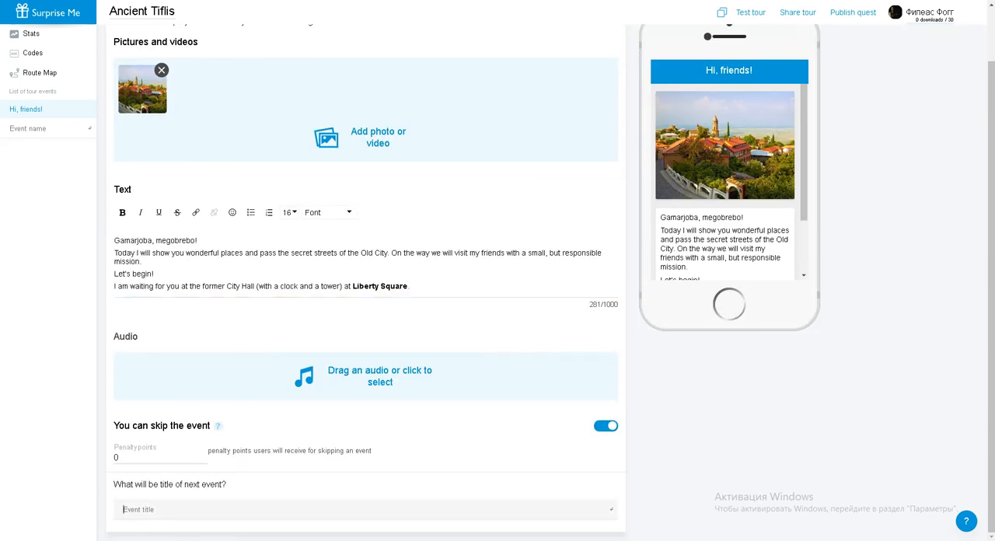
{"action": "type", "text": "Liberty Square"}
{"action": "key", "text": "Return"}
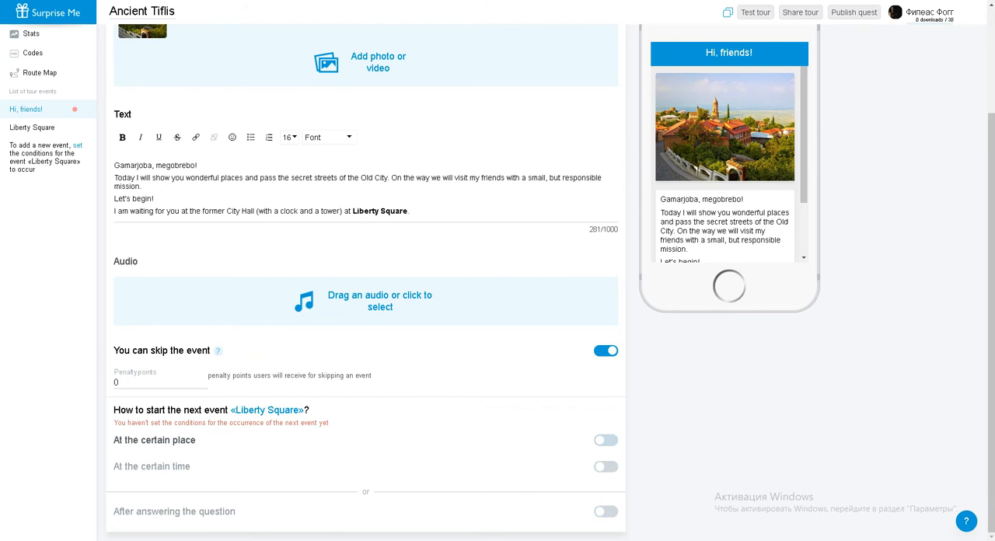
Make the Liberty Square event start at a certain place, at coordinates 41.693316, 44.801493, with a trigger radius of 72 metres
{"action": "left_click", "coordinate": [608, 440]}
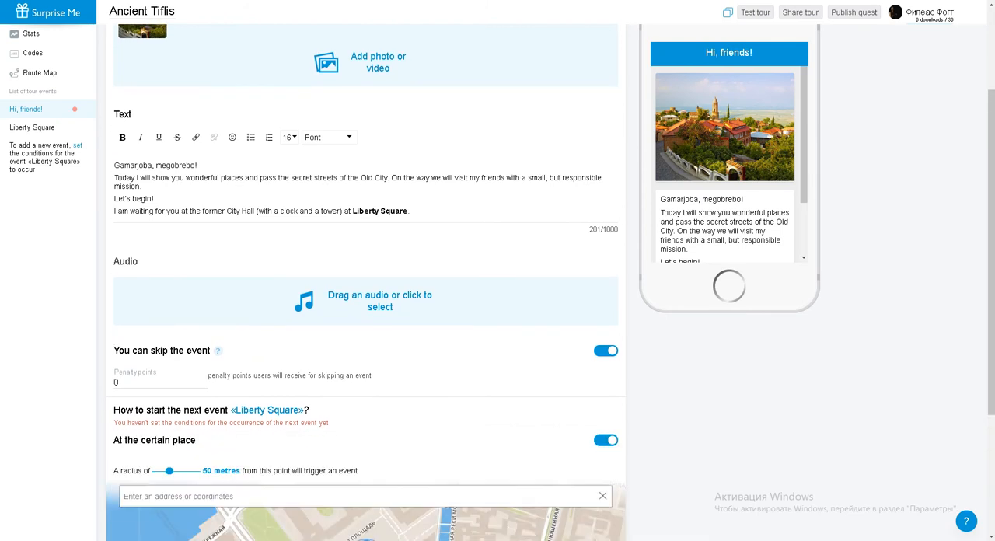
{"action": "scroll", "coordinate": [608, 440], "scroll_direction": "down", "scroll_amount": 3}
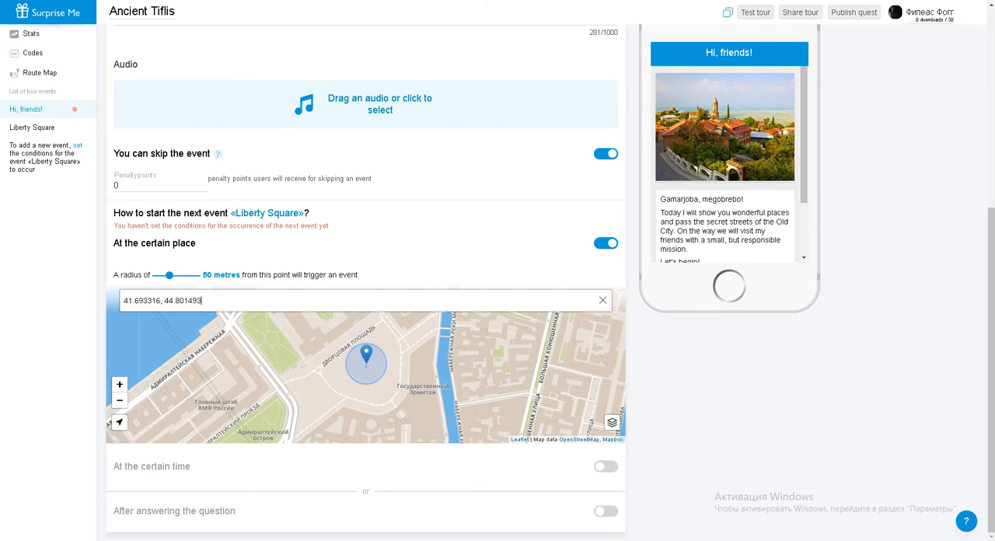
{"action": "type", "text": "41.69332, 44.80149"}
{"action": "key", "text": "Down"}
{"action": "key", "text": "Return"}
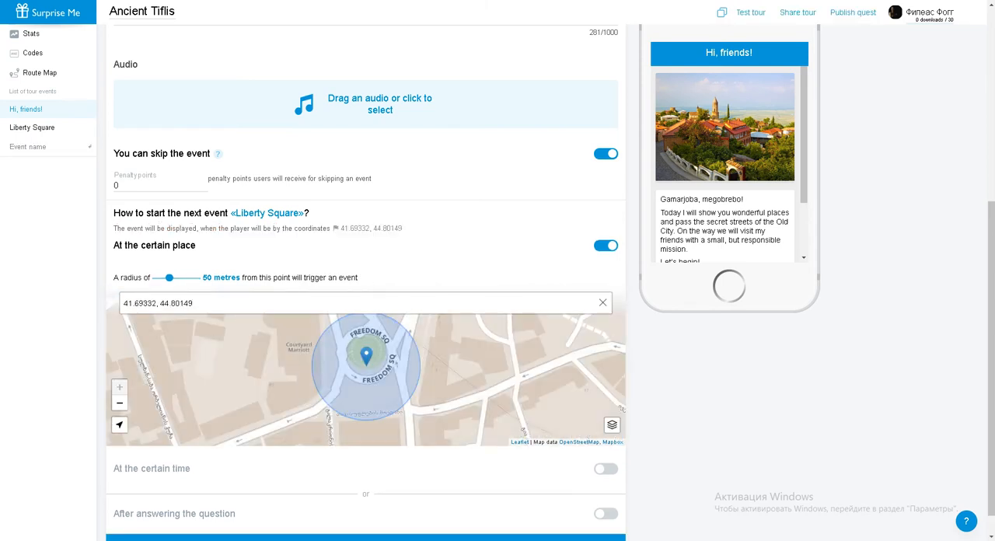
{"action": "left_click_drag", "start_coordinate": [169, 279], "coordinate": [181, 279]}
{"action": "left_click", "coordinate": [119, 404]}
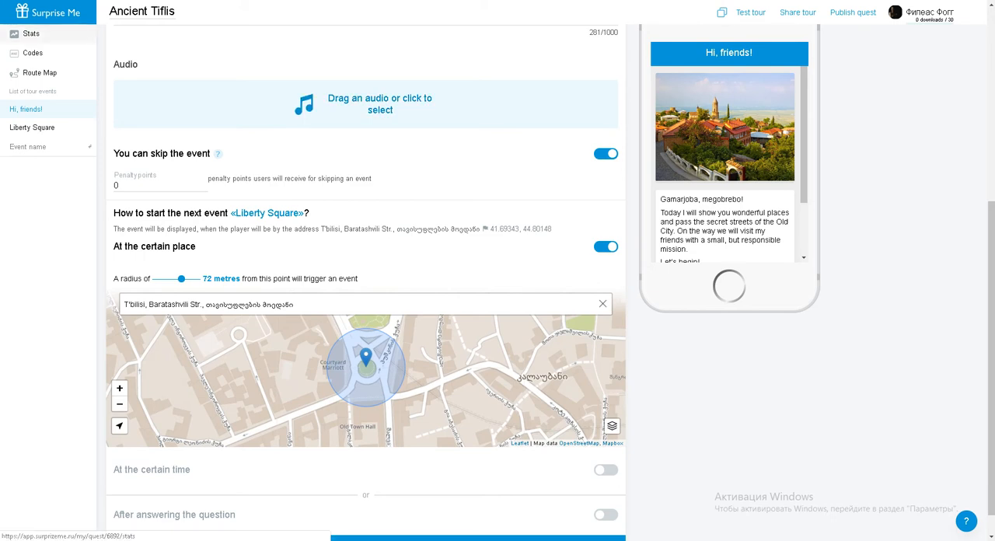
Review the tour's statistics, its code creation page and its route map
{"action": "left_click", "coordinate": [31, 33]}
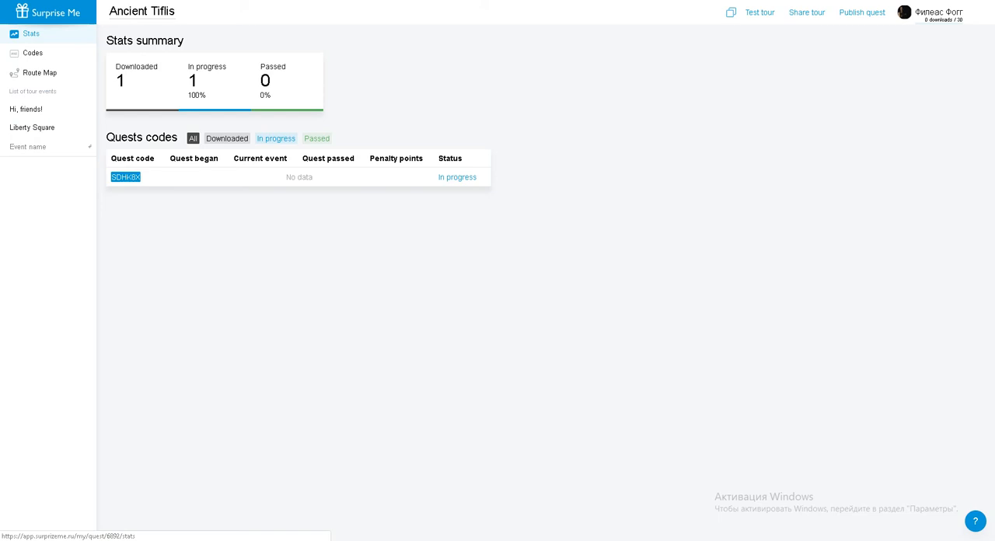
{"action": "left_click", "coordinate": [33, 53]}
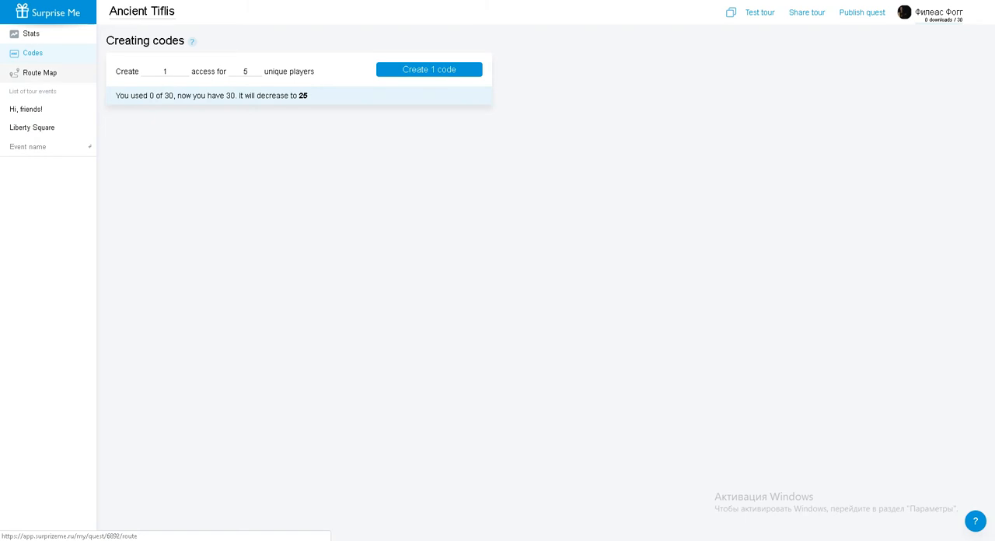
{"action": "left_click", "coordinate": [40, 72]}
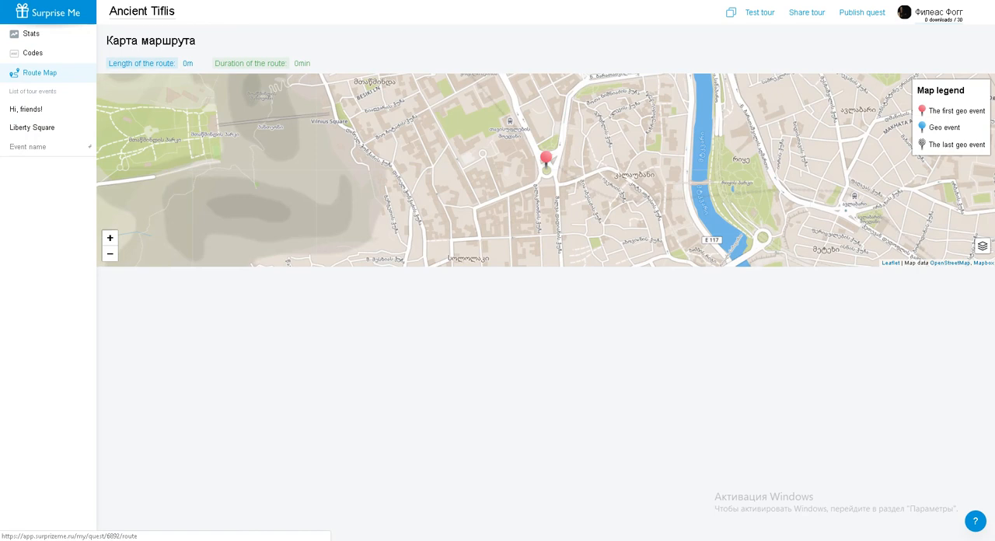
Paste the prepared story with the golden rider riddle into the Liberty Square event and add the picture 02
{"action": "left_click", "coordinate": [32, 127]}
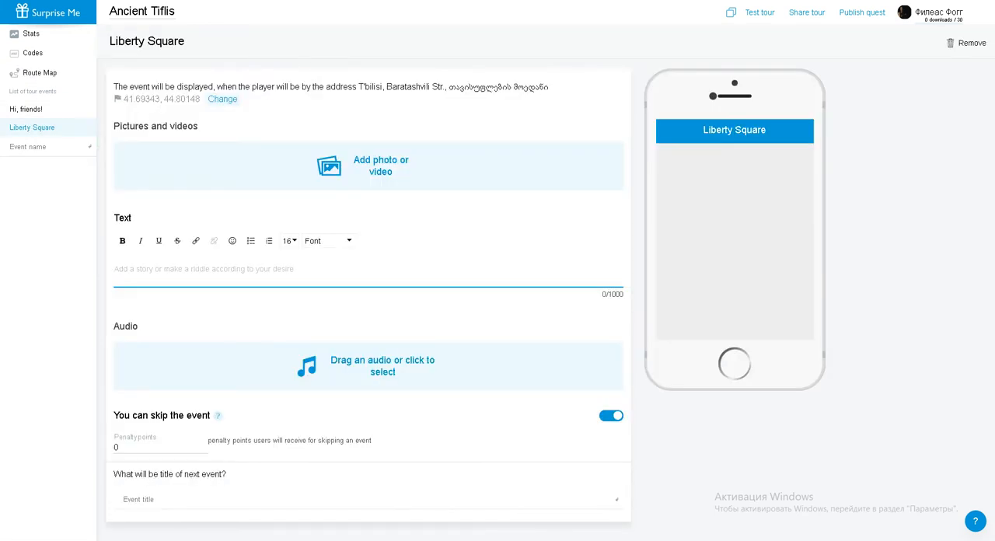
{"action": "type", "text": "Until the 19th century there was a ravine with an empty area in front of the Kodzhor gate. In the 1920s, the ravine was leveled and construction began around the square. In Soviet times, it was Lenin Square and then since 1991, Liberty Square. Find above your heads a golden rider with a spear. We are namesakes, but he also has a nickname in addition to his name. Guess what it is!"}
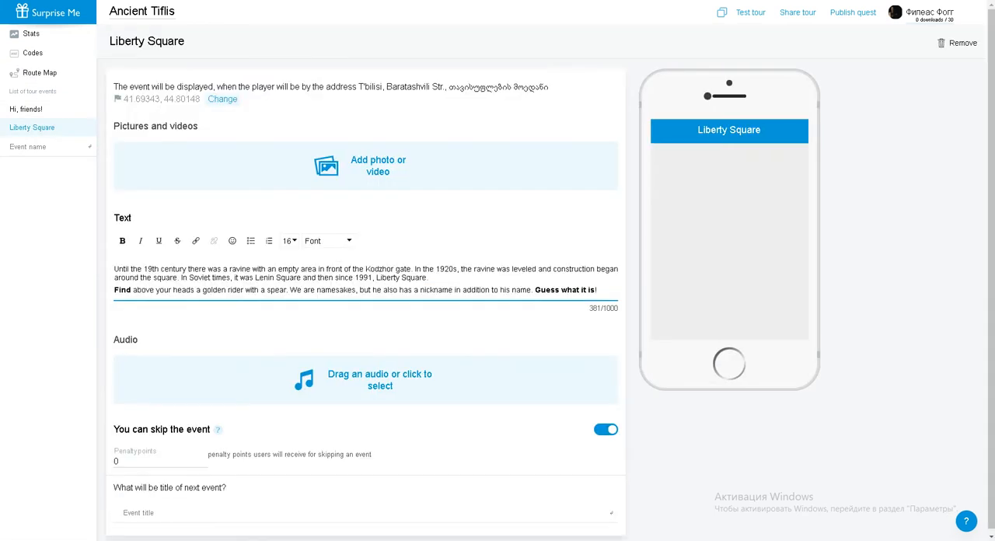
{"action": "left_click", "coordinate": [327, 166]}
{"action": "left_click", "coordinate": [184, 42]}
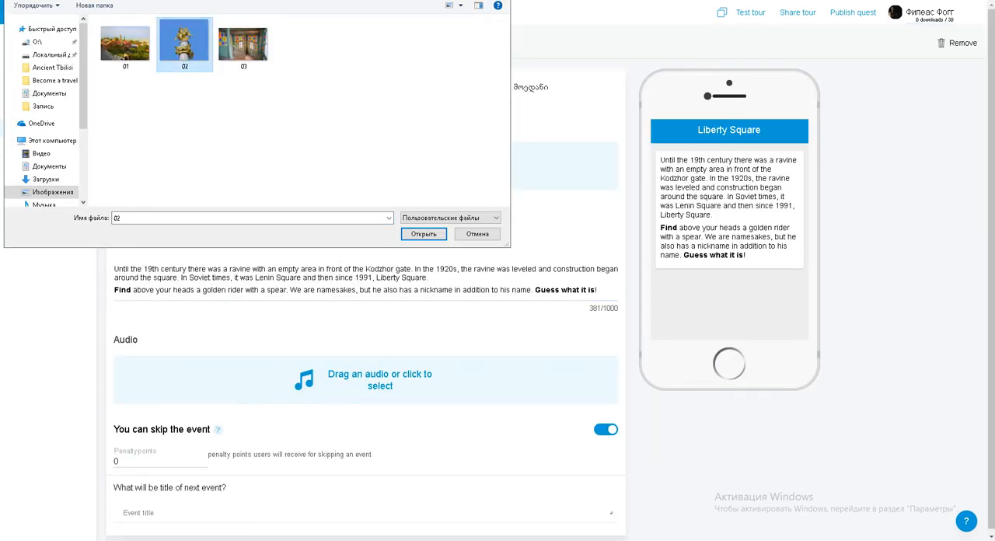
{"action": "left_click", "coordinate": [424, 233]}
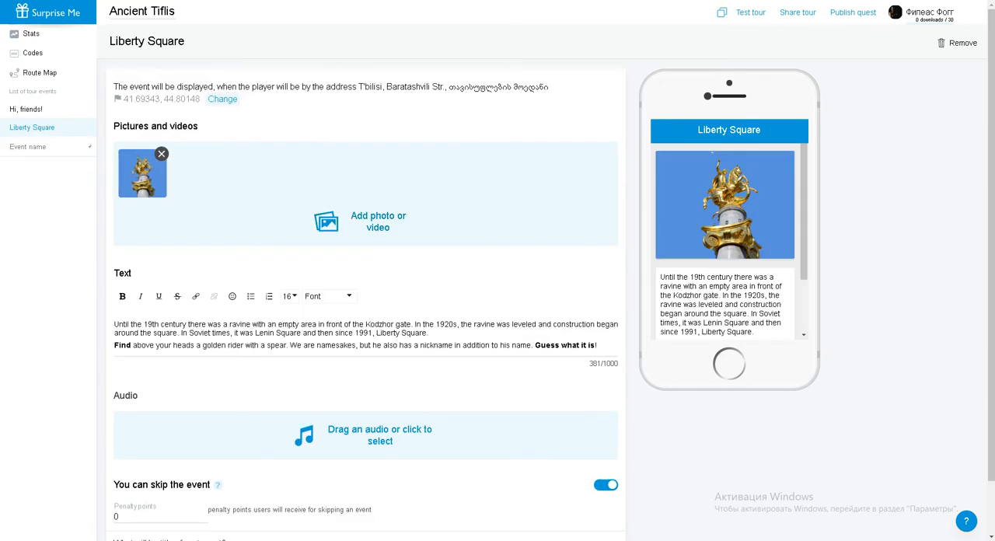
Add a next event titled Golden Rider after Liberty Square
{"action": "scroll", "coordinate": [365, 311], "scroll_direction": "down", "scroll_amount": 1}
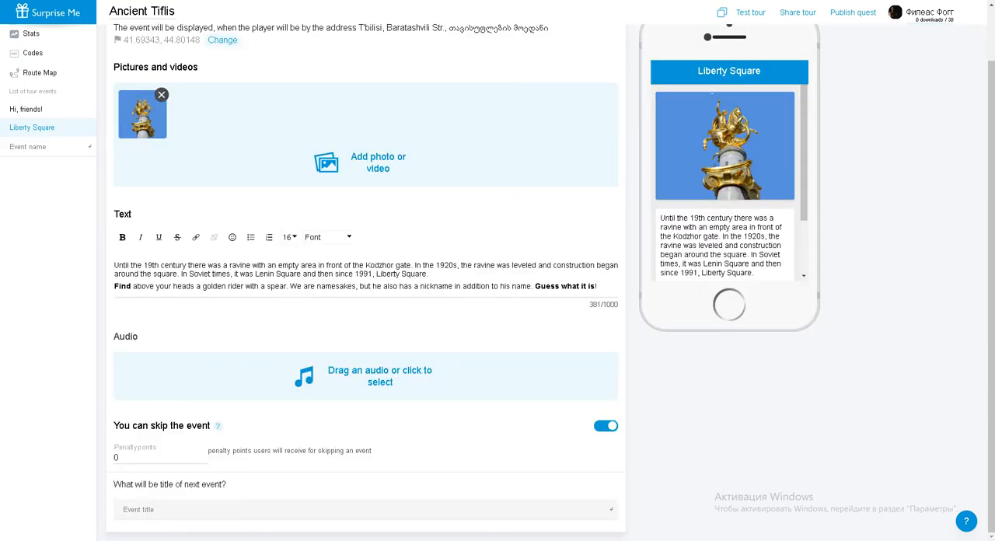
{"action": "type", "text": "Golden Rider"}
{"action": "key", "text": "Return"}
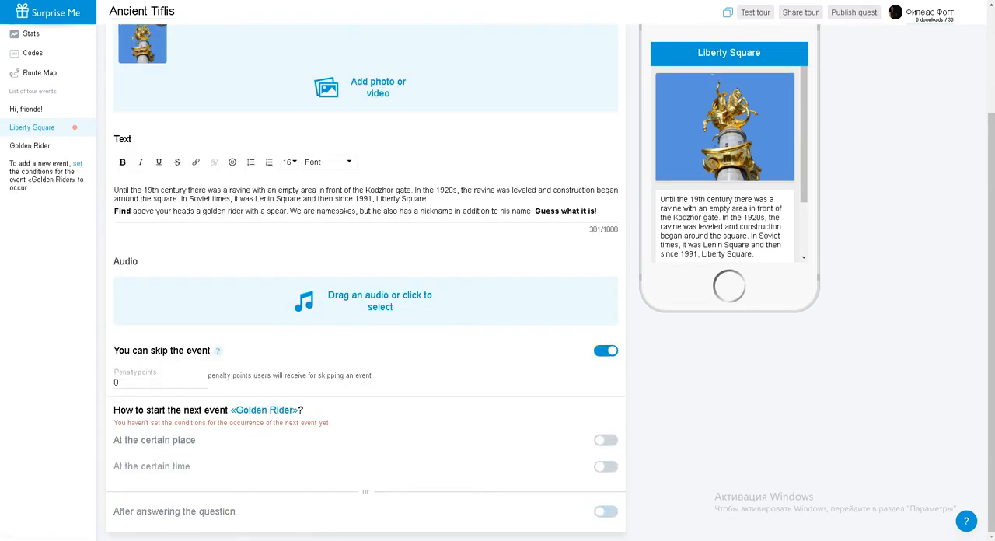
Make Golden Rider start after answering a question with answer variants, and enter the answers Angry and Kind
{"action": "left_click", "coordinate": [605, 511]}
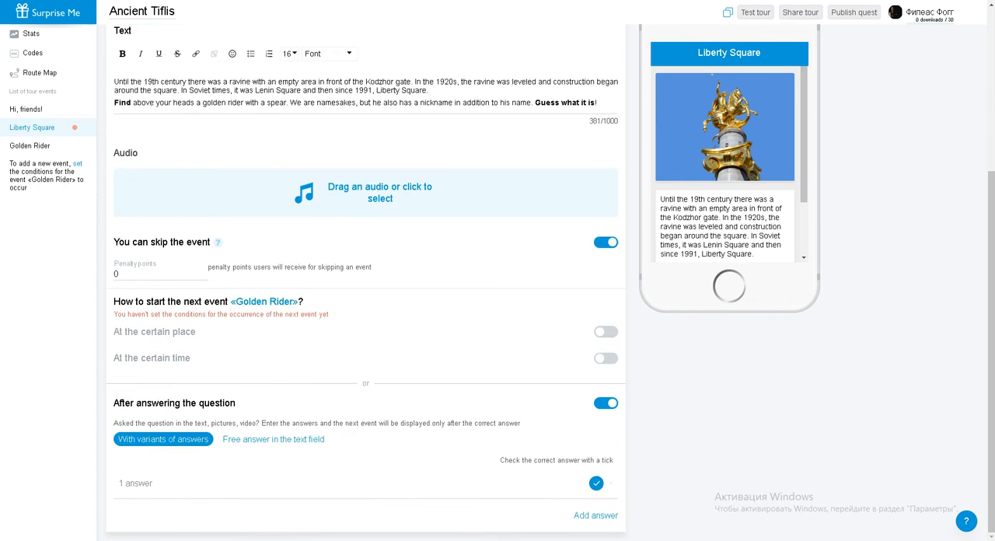
{"action": "left_click", "coordinate": [136, 483]}
{"action": "type", "text": "Angry"}
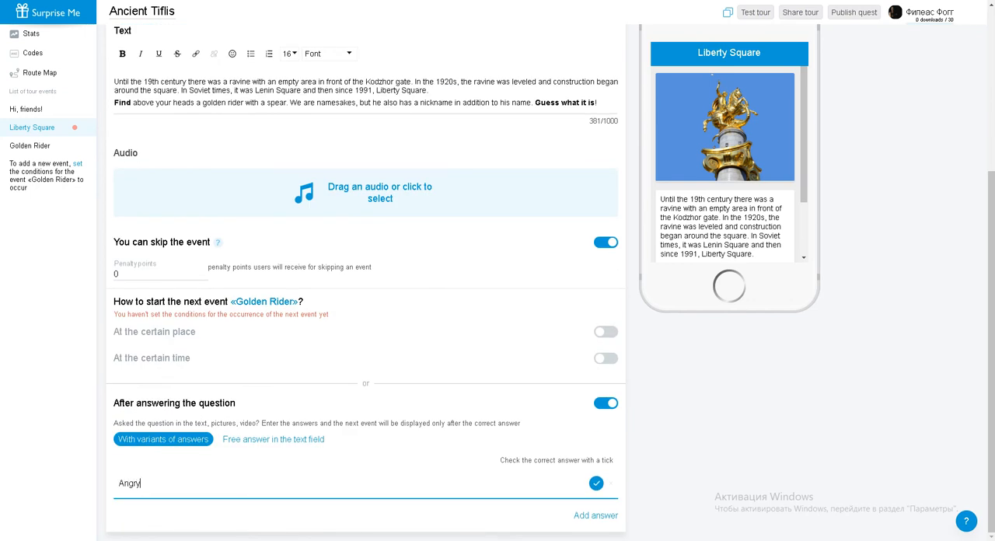
{"action": "left_click", "coordinate": [595, 518]}
{"action": "scroll", "coordinate": [595, 497], "scroll_direction": "down", "scroll_amount": 2}
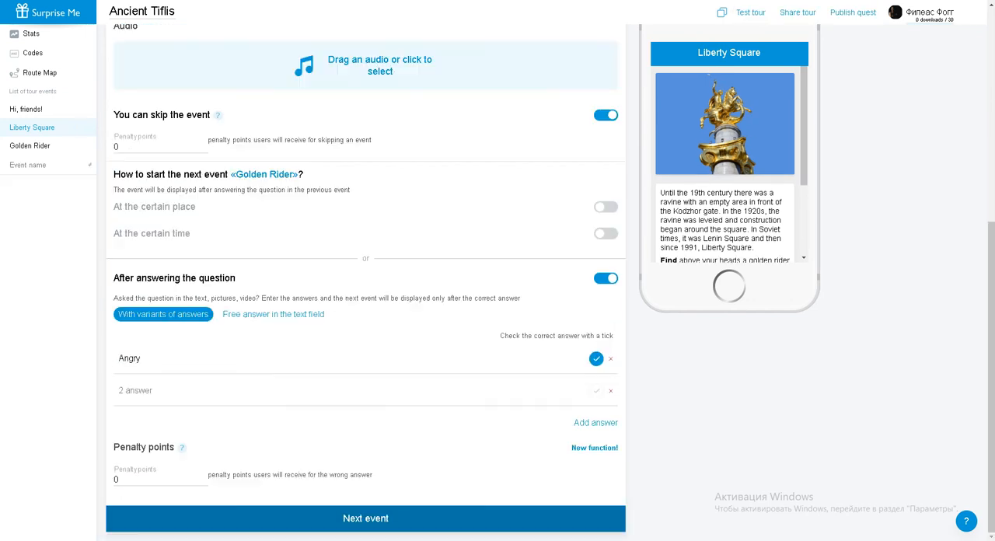
{"action": "left_click", "coordinate": [350, 390]}
{"action": "type", "text": "Kind"}
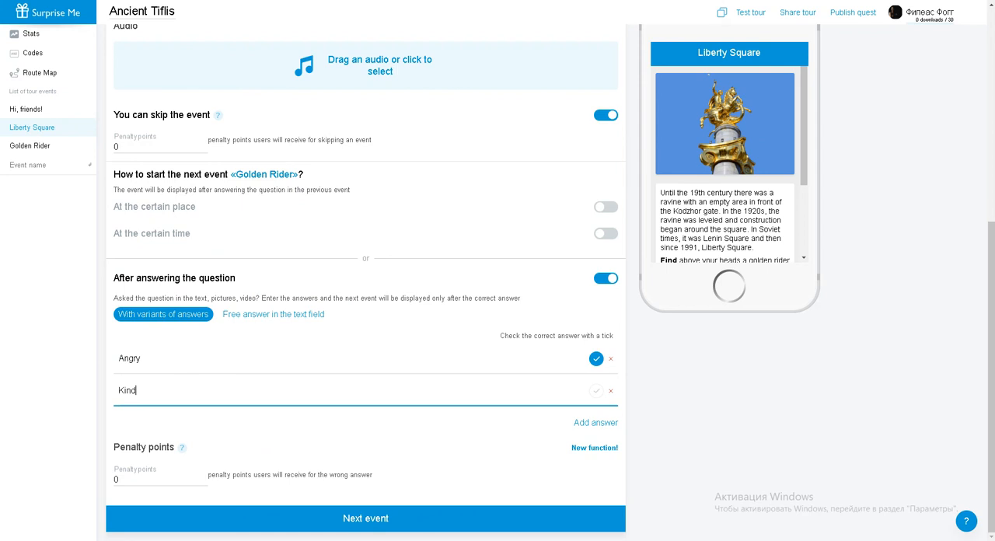
Add Victorious as the third answer, mark it as correct, and try the answer Angry in the phone preview
{"action": "key", "text": "Return"}
{"action": "type", "text": "Vic"}
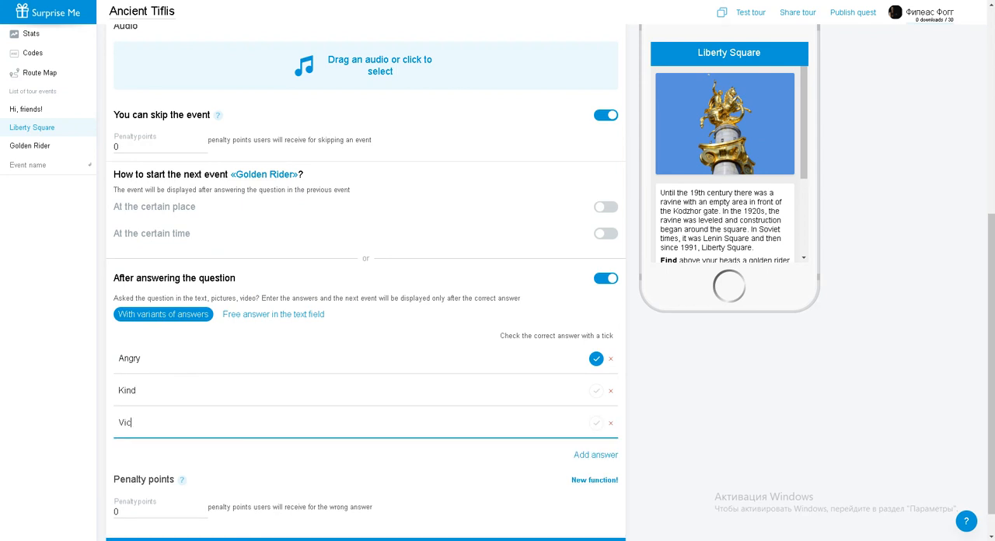
{"action": "type", "text": "torious"}
{"action": "left_click", "coordinate": [595, 422]}
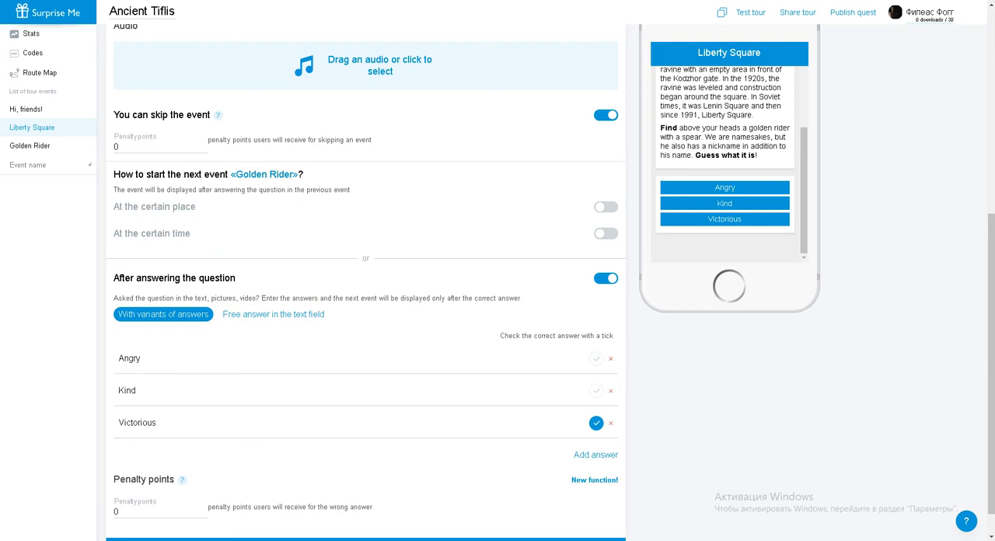
{"action": "left_click", "coordinate": [724, 187]}
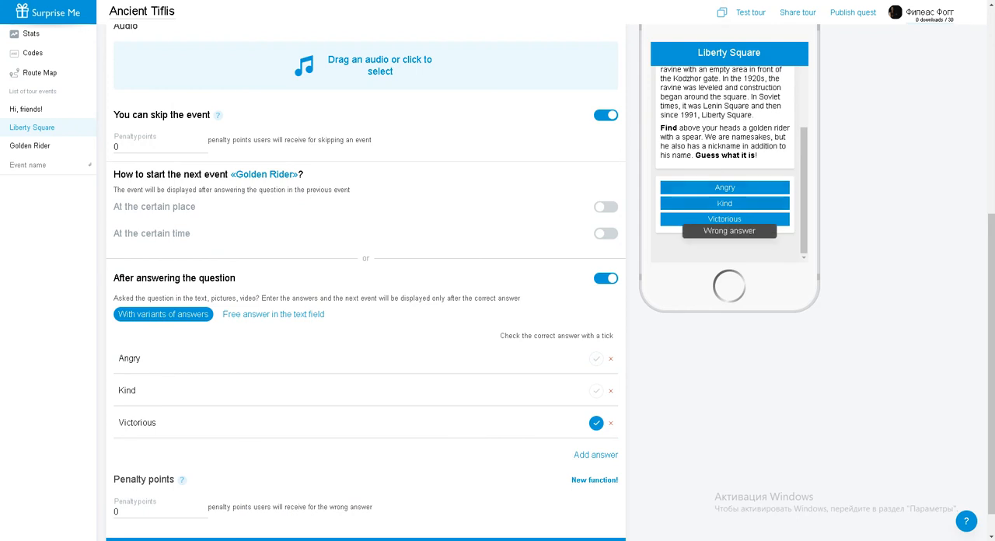
Open the Golden Rider event and paste the prepared story about the monument and City Hall with the GMT riddle into its text
{"action": "left_click", "coordinate": [30, 146]}
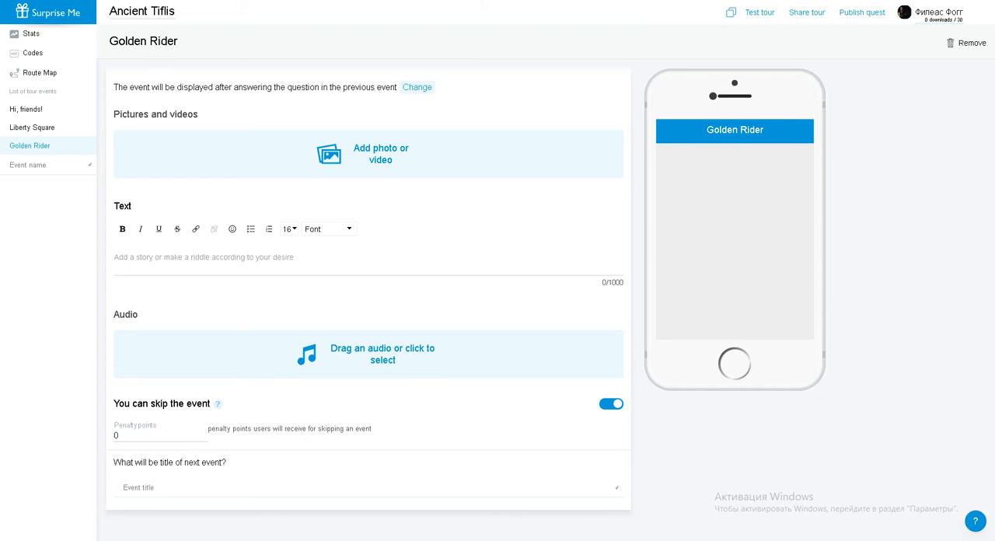
{"action": "left_click", "coordinate": [204, 257]}
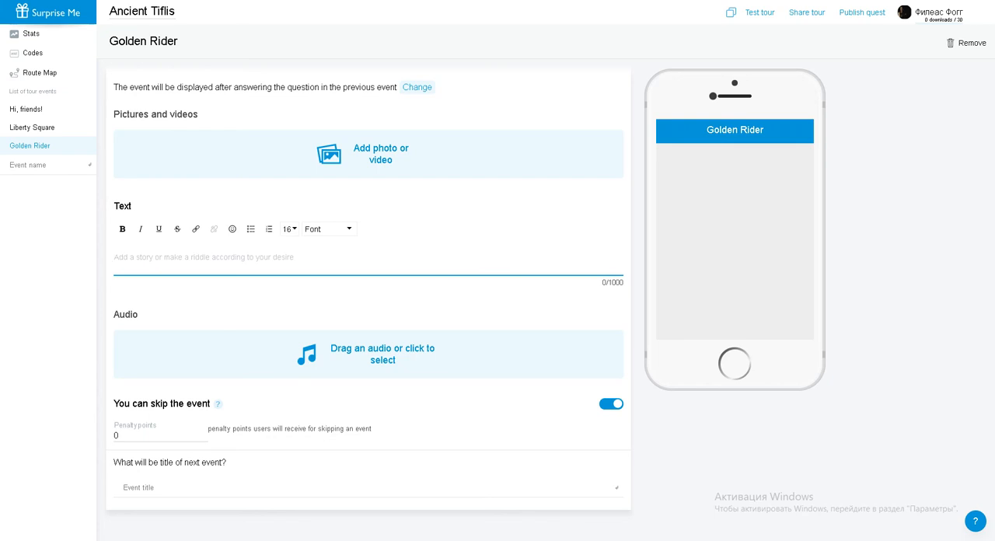
{"action": "type", "text": "The monument to George the Victorious is the work of the famous sculptor Zurab Tsereteli. On the south side of the square is the building of the City Hall (Sakrebulo). The building was built in the 1880s in the Moorish style. The ancient German clock on its tower still serves as the main city clock. By the way, it's about time. In Georgia the famous abbreviation GMT has a slightly different meaning. What is it?"}
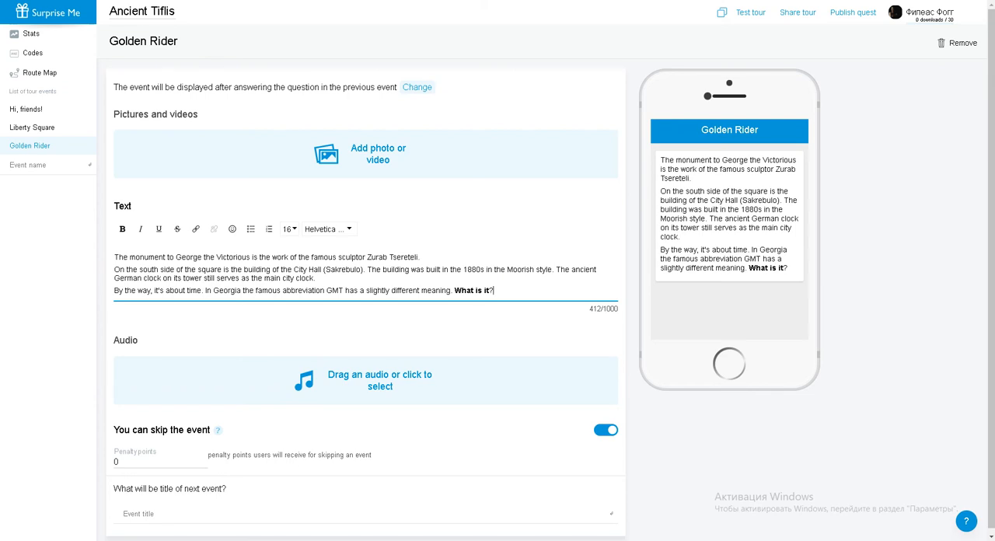
Add a next event titled Georgian Lifestyle after Golden Rider
{"action": "scroll", "coordinate": [365, 349], "scroll_direction": "down", "scroll_amount": 1}
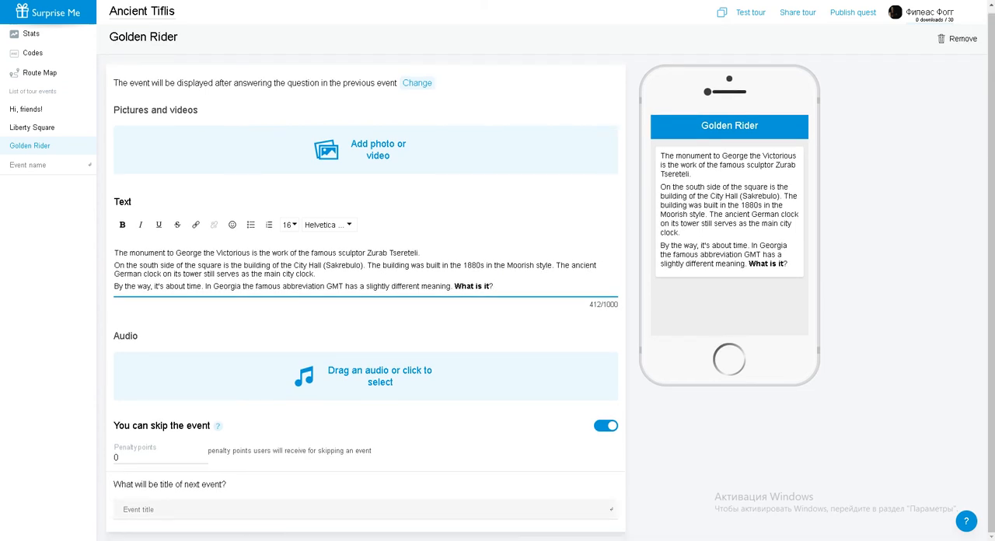
{"action": "left_click", "coordinate": [138, 510]}
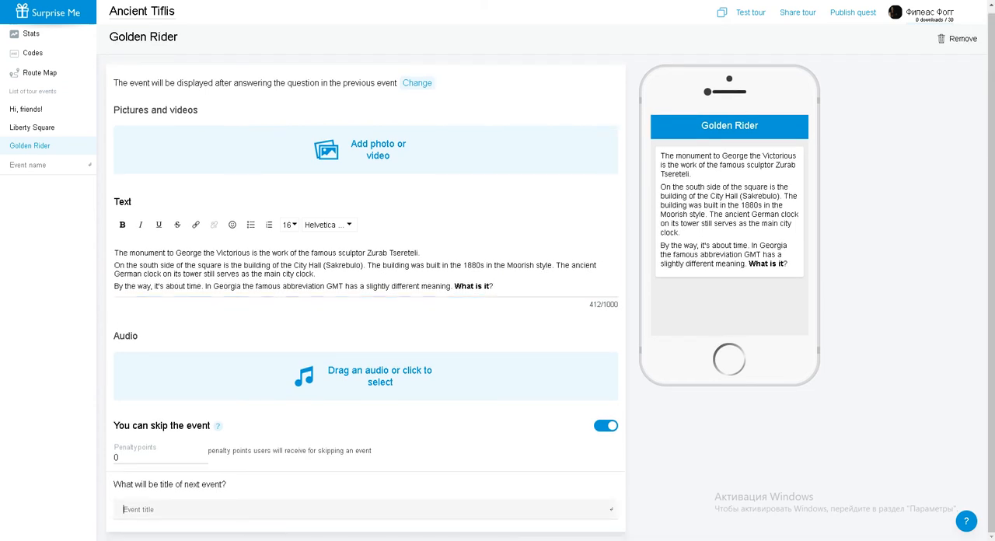
{"action": "type", "text": "Georgian Lifestyle"}
{"action": "key", "text": "Return"}
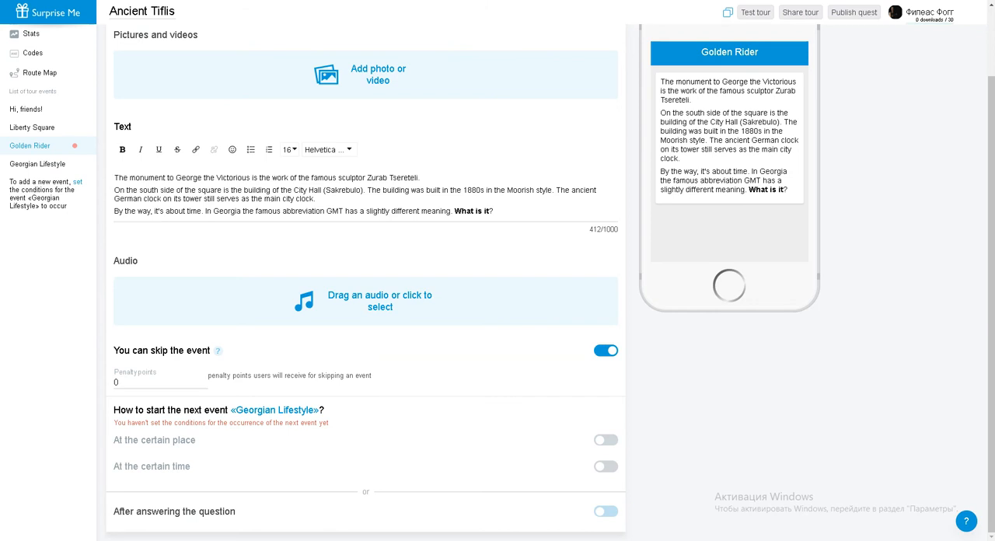
Make Georgian Lifestyle start after answering the question with a free text answer, and add "georgian maybe time" as the correct answer
{"action": "left_click", "coordinate": [605, 511]}
{"action": "scroll", "coordinate": [605, 511], "scroll_direction": "down", "scroll_amount": 2}
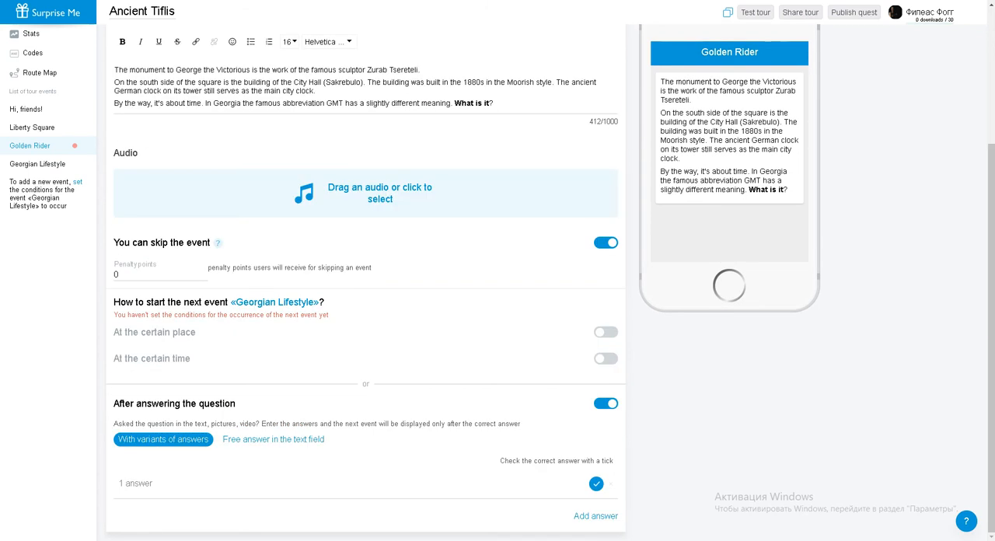
{"action": "left_click", "coordinate": [273, 439]}
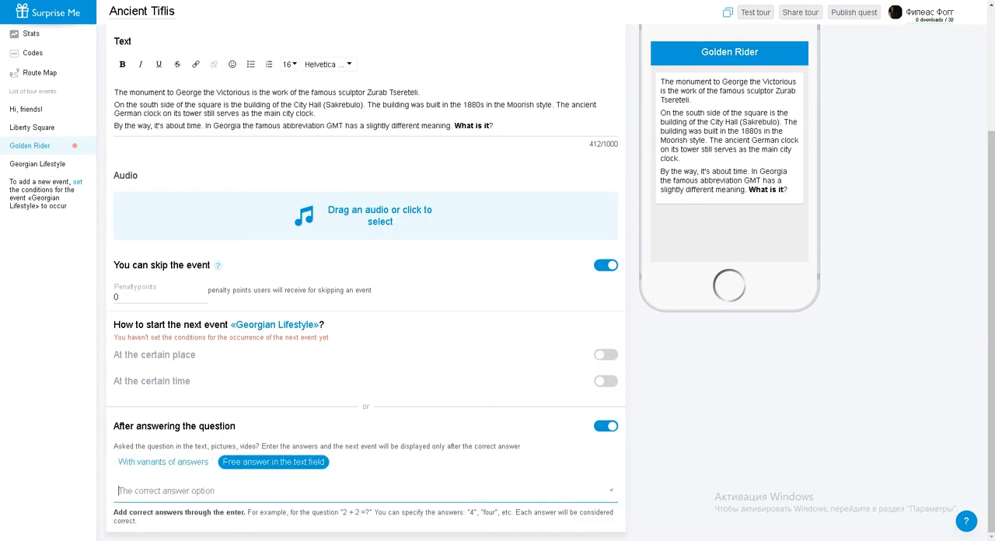
{"action": "type", "text": "georgian maybe time"}
{"action": "key", "text": "Return"}
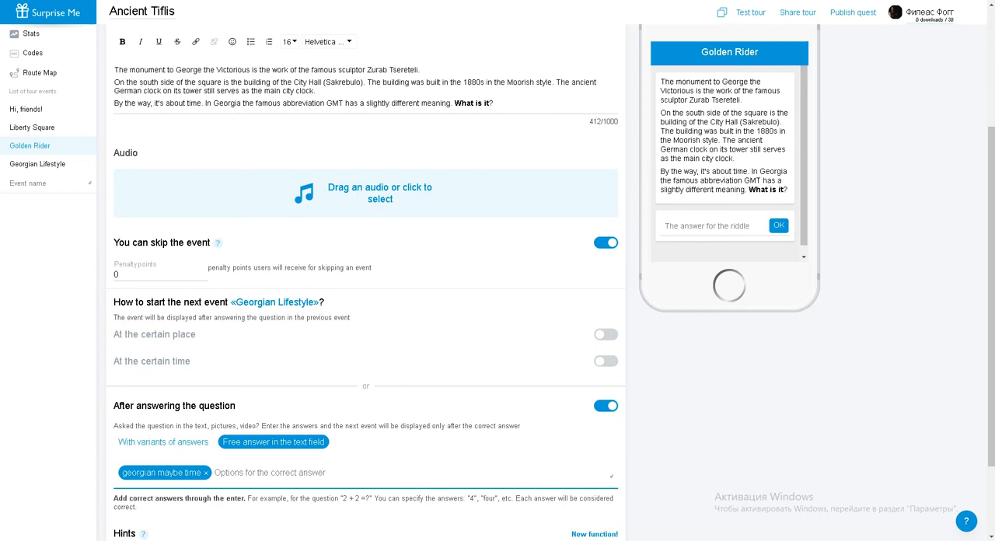
{"action": "scroll", "coordinate": [365, 310], "scroll_direction": "down", "scroll_amount": 2}
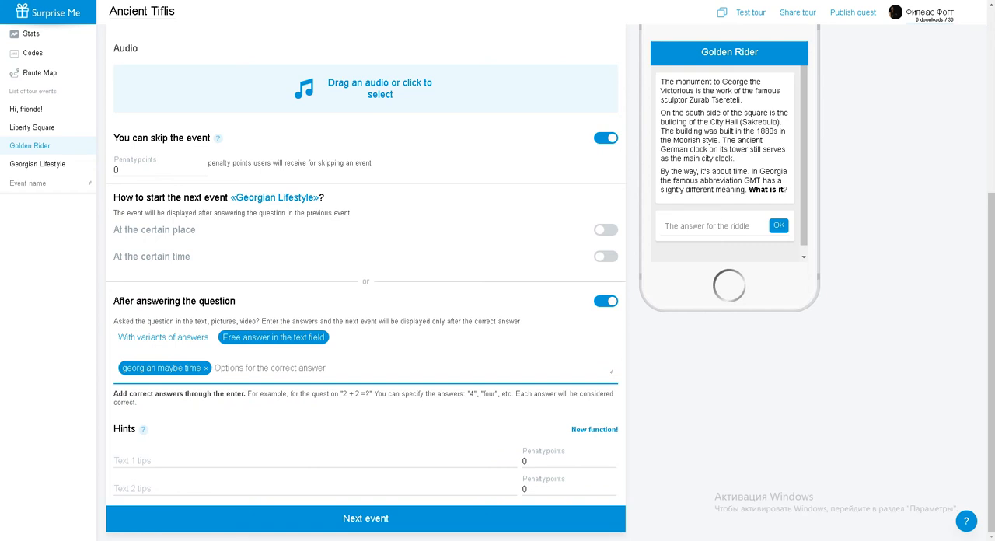
Open the Georgian Lifestyle event, paste the prepared sentence about the relaxed Georgian lifestyle, and add the picture 03
{"action": "left_click", "coordinate": [365, 518]}
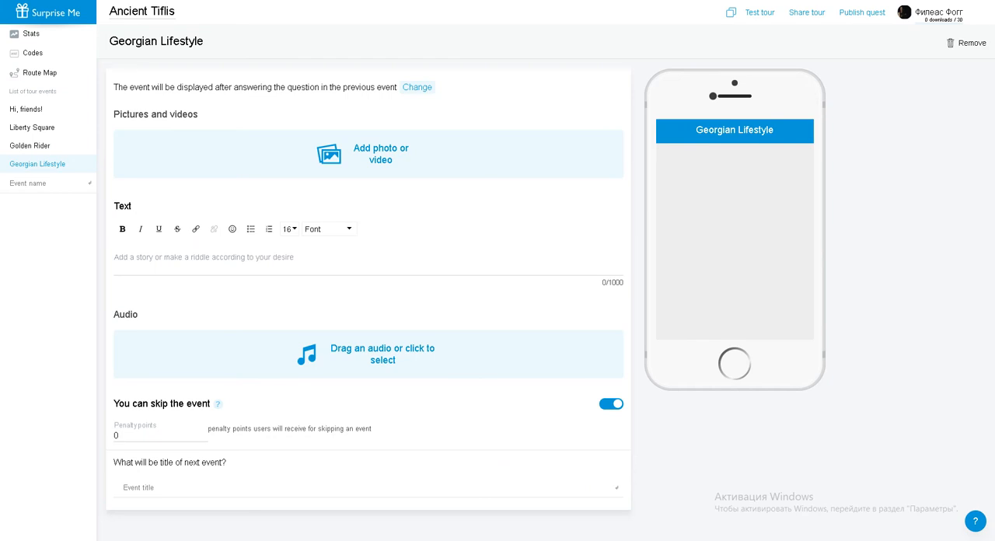
{"action": "left_click", "coordinate": [234, 257]}
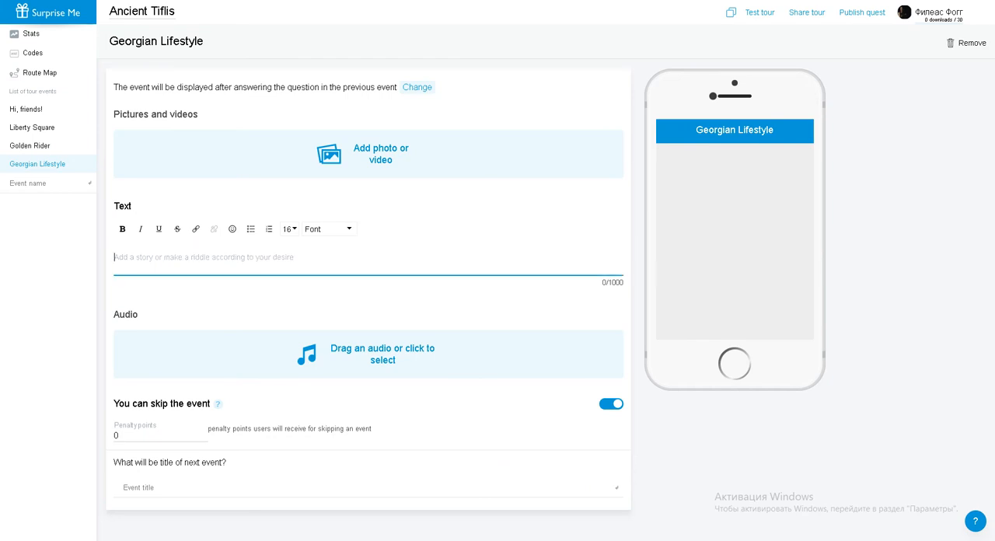
{"action": "type", "text": "In Georgia the lifestyle is relaxed and rather spontaneous when it comes to plans."}
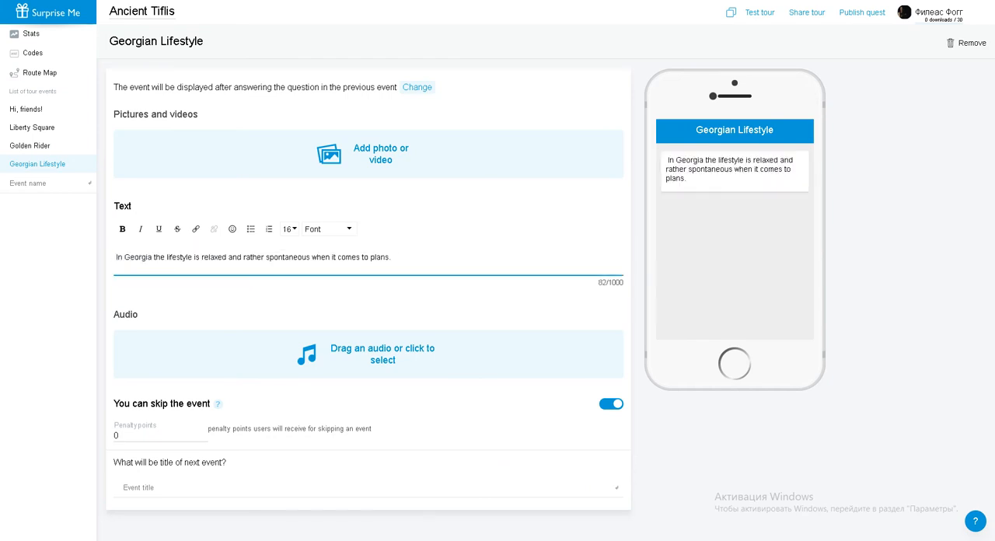
{"action": "left_click", "coordinate": [329, 154]}
{"action": "left_click", "coordinate": [243, 44]}
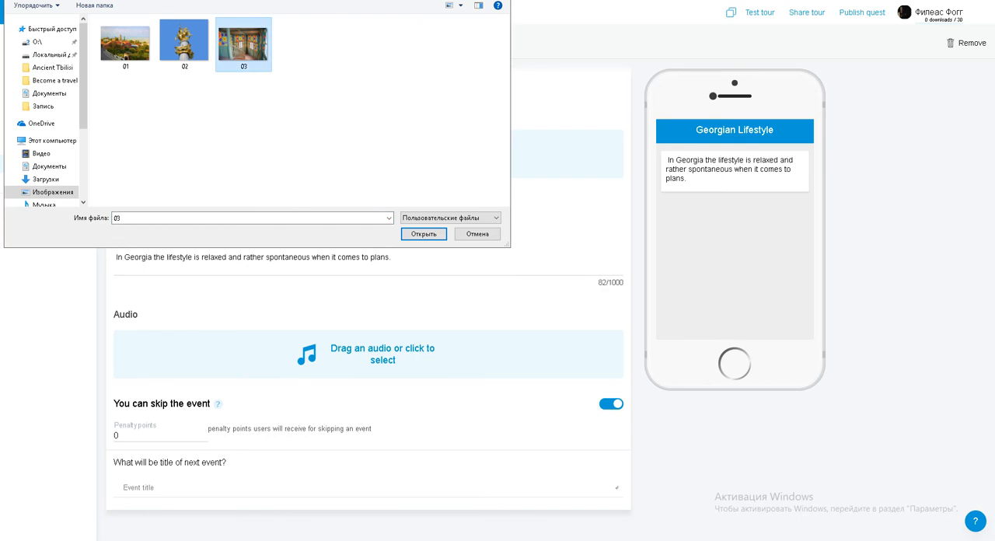
{"action": "left_click", "coordinate": [423, 234]}
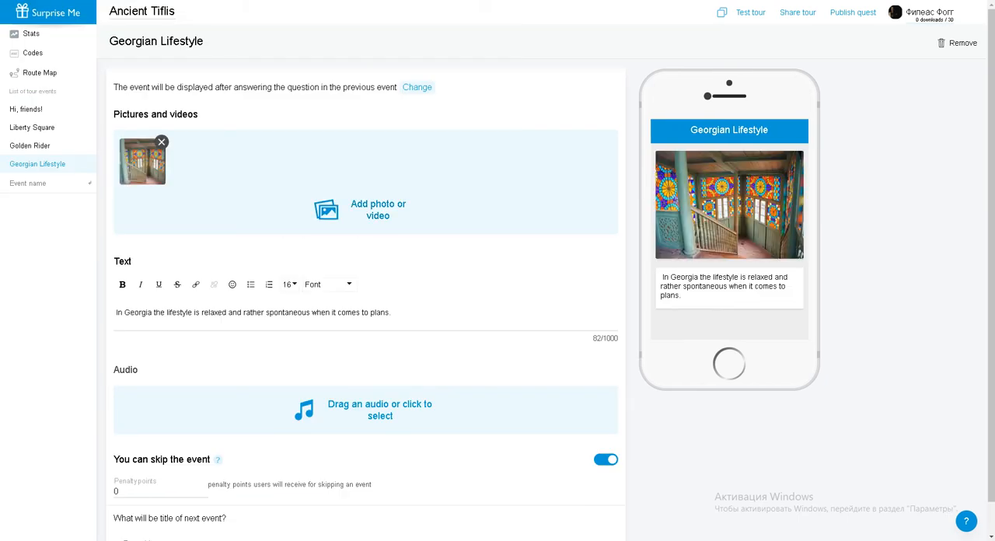
Add a next event titled Dadiani Street after Georgian Lifestyle
{"action": "scroll", "coordinate": [424, 256], "scroll_direction": "down", "scroll_amount": 1}
{"action": "left_click", "coordinate": [396, 279]}
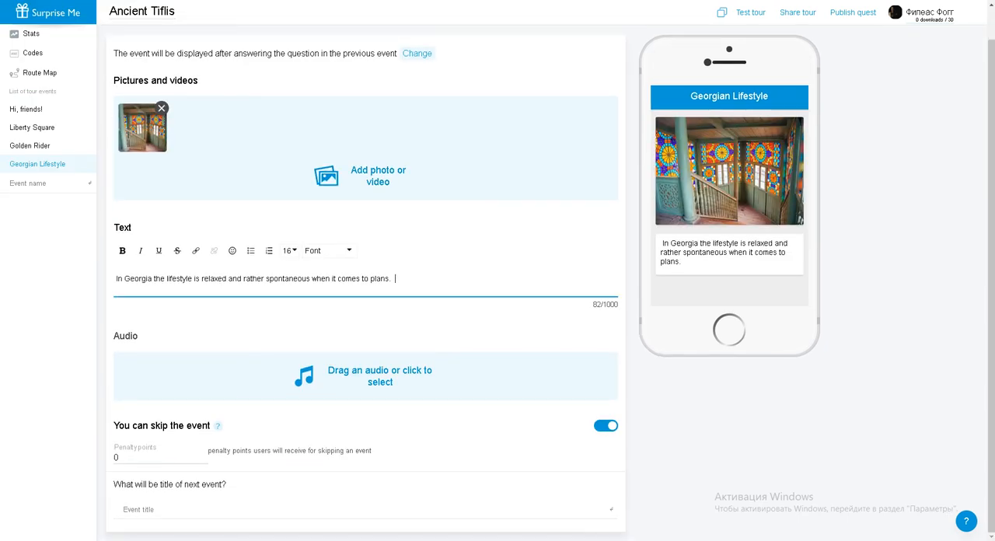
{"action": "left_click", "coordinate": [138, 510]}
{"action": "type", "text": "Dadiani Street"}
{"action": "key", "text": "Return"}
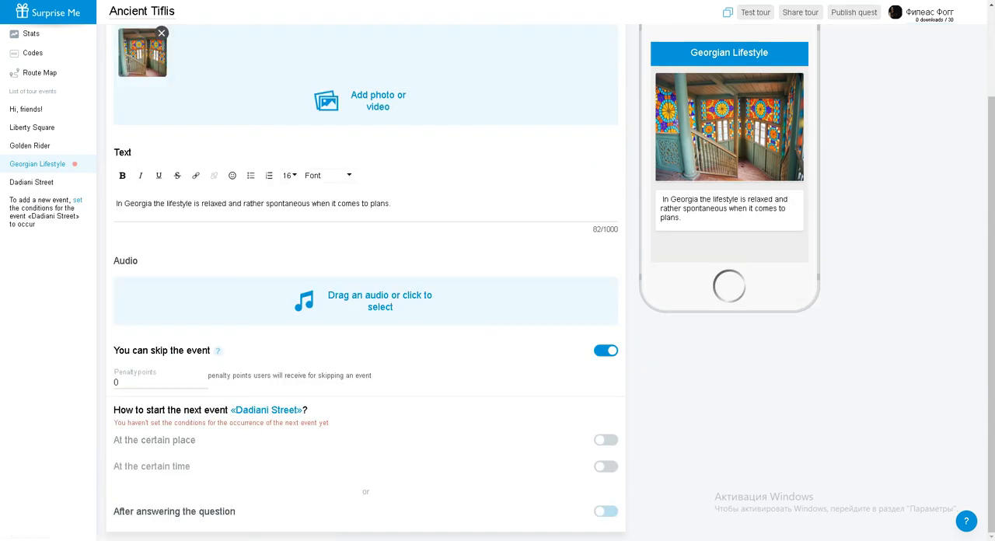
Make Dadiani Street start after answering the question with the single correct variant "Go further!", and open the Dadiani Street event
{"action": "left_click", "coordinate": [606, 512]}
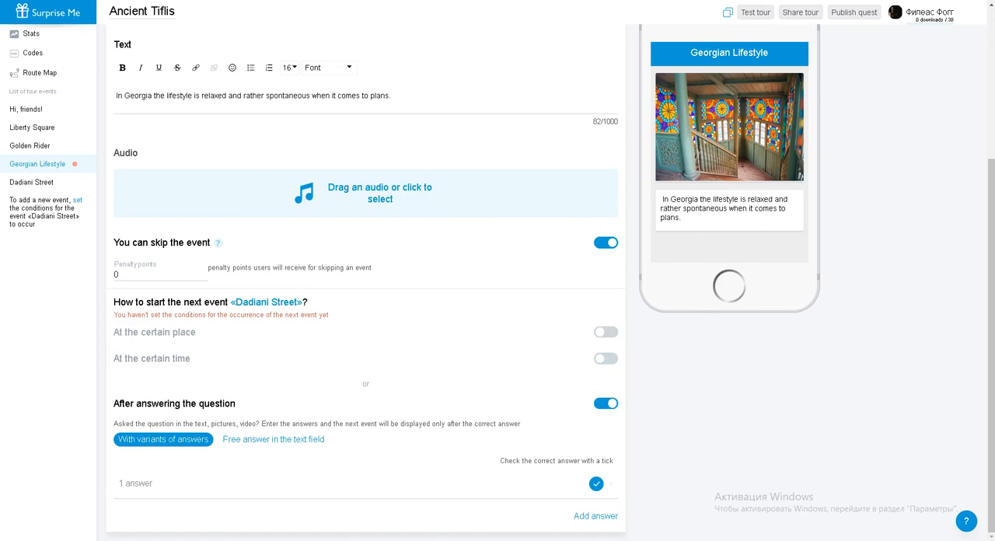
{"action": "type", "text": "Go "}
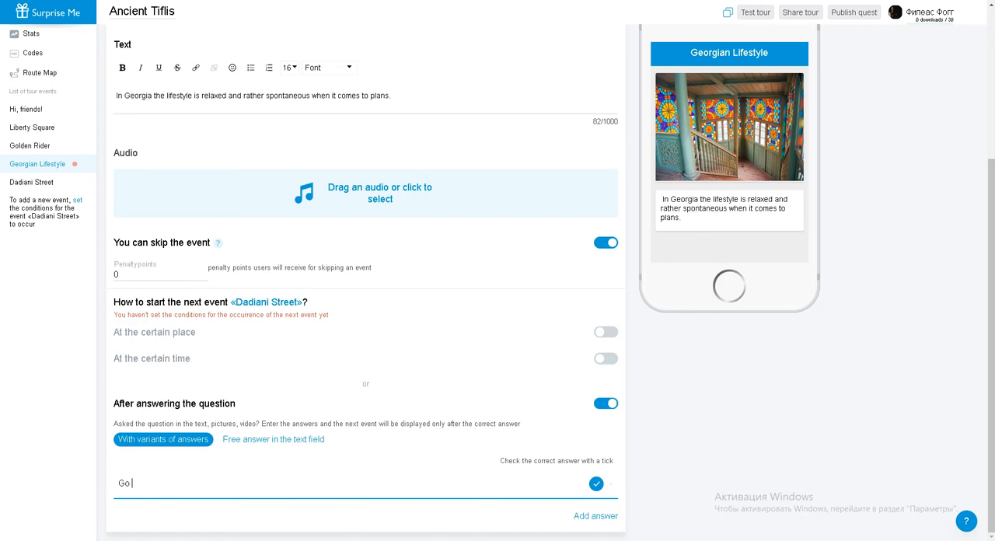
{"action": "type", "text": "further!"}
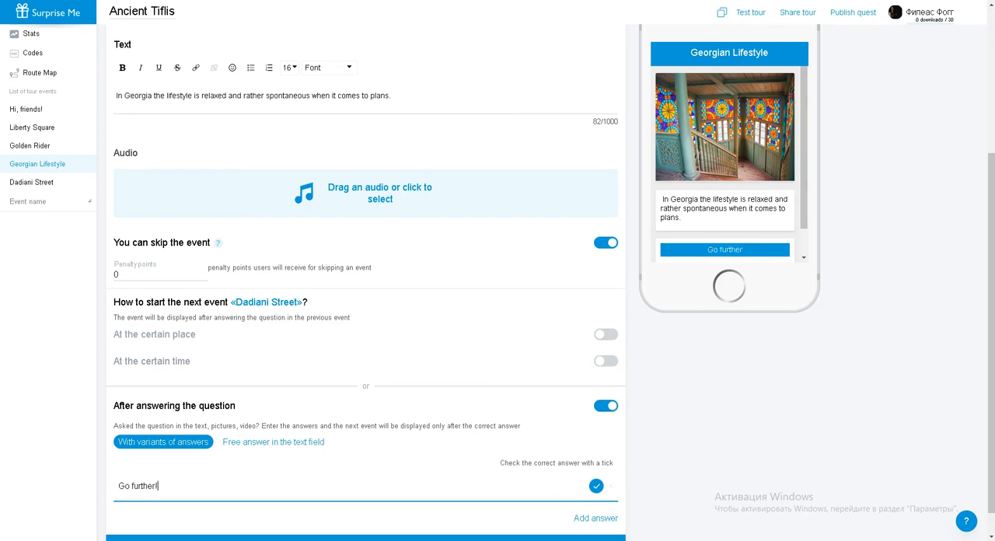
{"action": "left_click", "coordinate": [32, 182]}
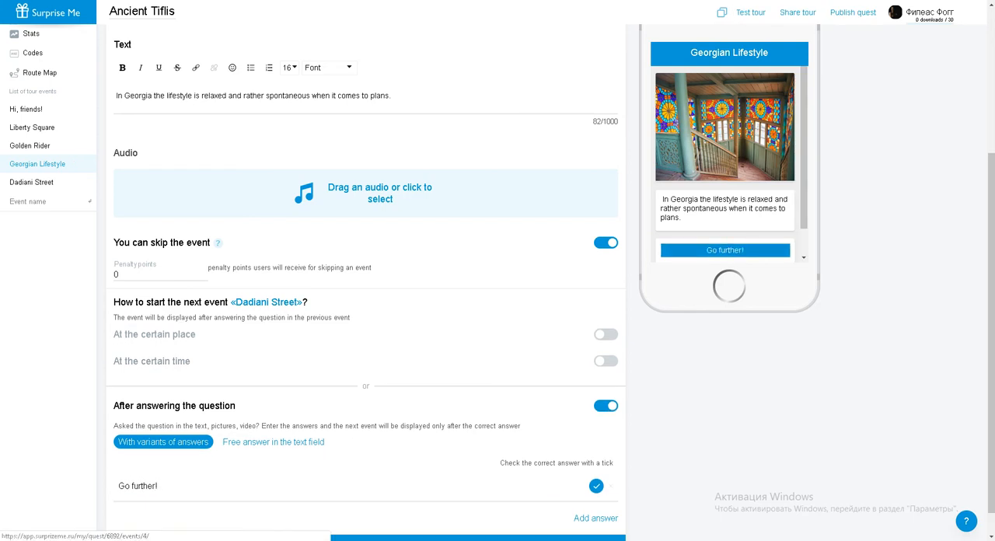